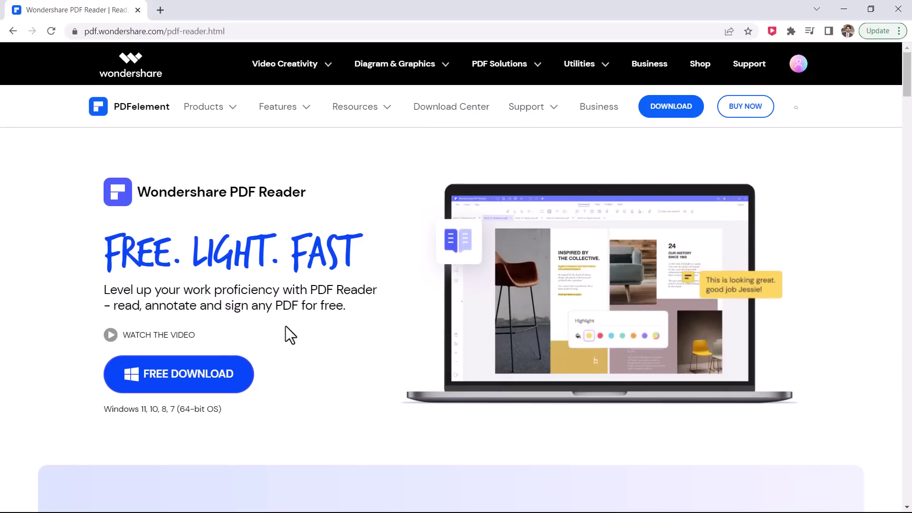
- Scroll down the Wondershare PDF Reader product page, then jump back to the top
scroll(289, 329, down, 8)
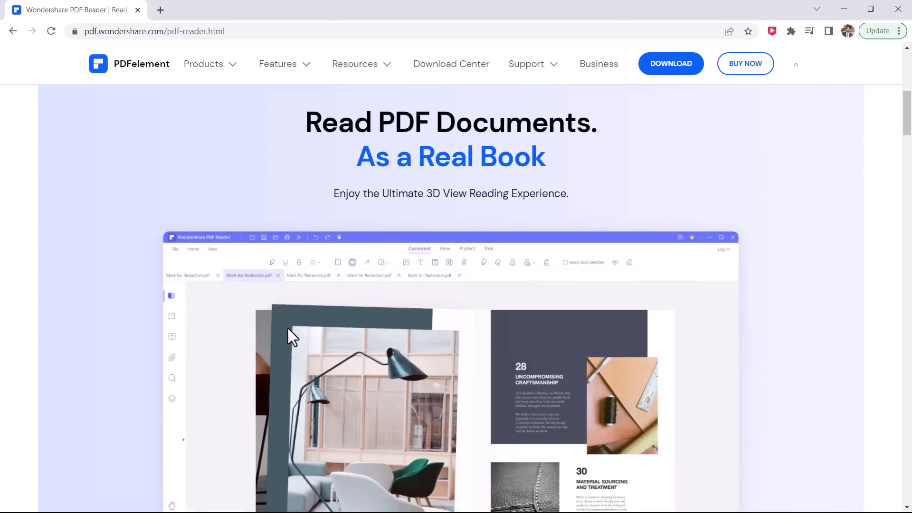
scroll(287, 326, down, 3)
scroll(865, 355, down, 3)
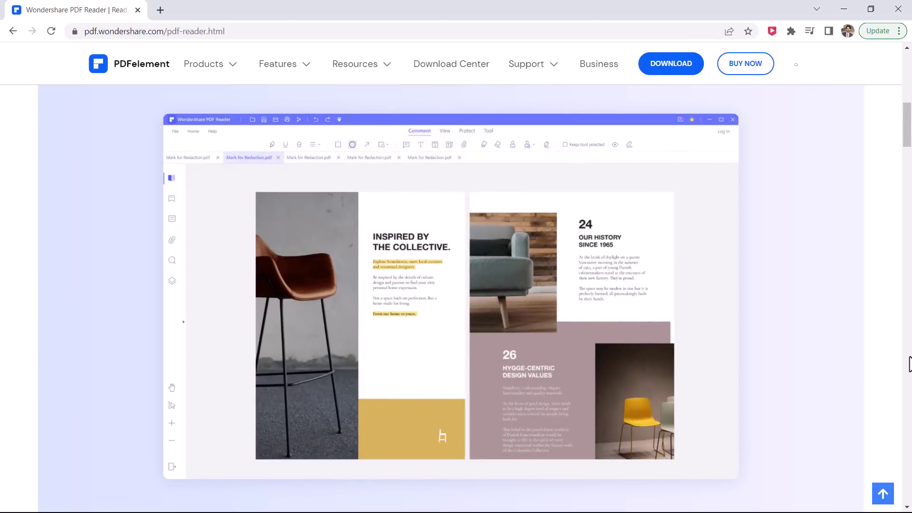
click(906, 357)
click(908, 364)
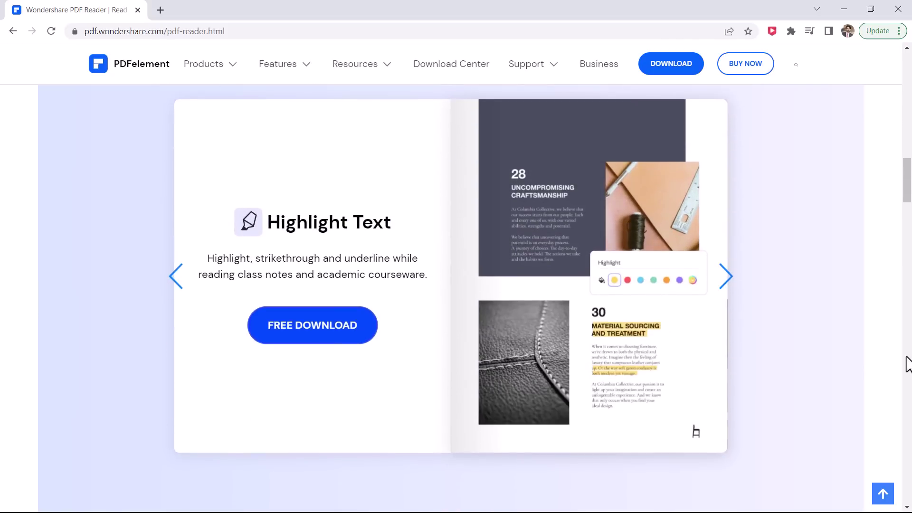
click(883, 493)
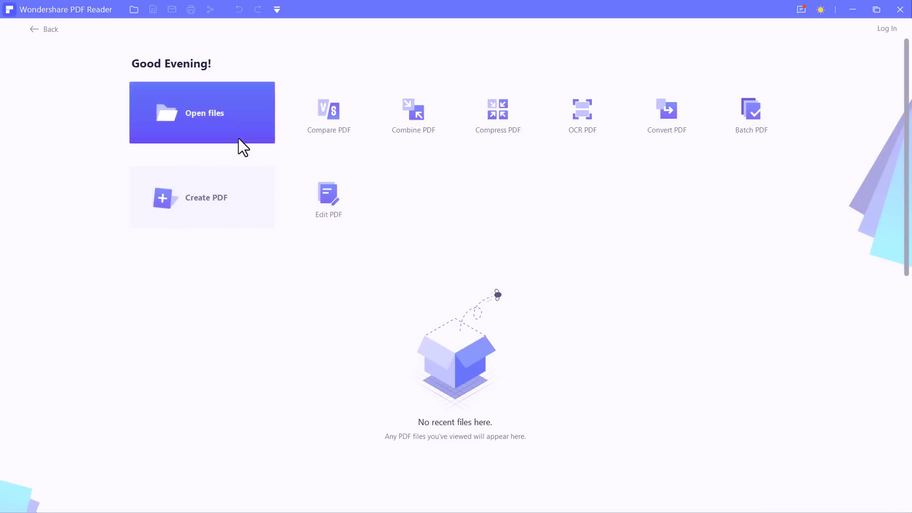
- Open the long-form video script PDF from Downloads and scroll its Intro page
click(212, 126)
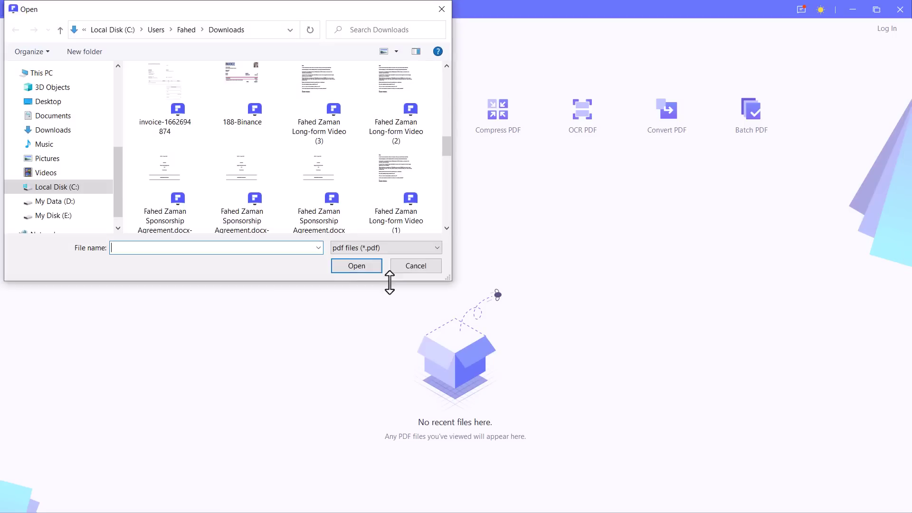
click(339, 102)
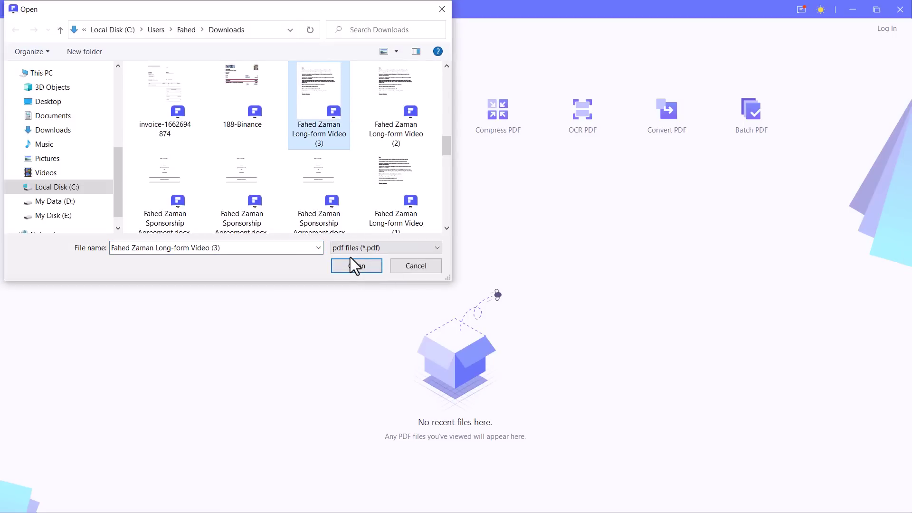
click(352, 263)
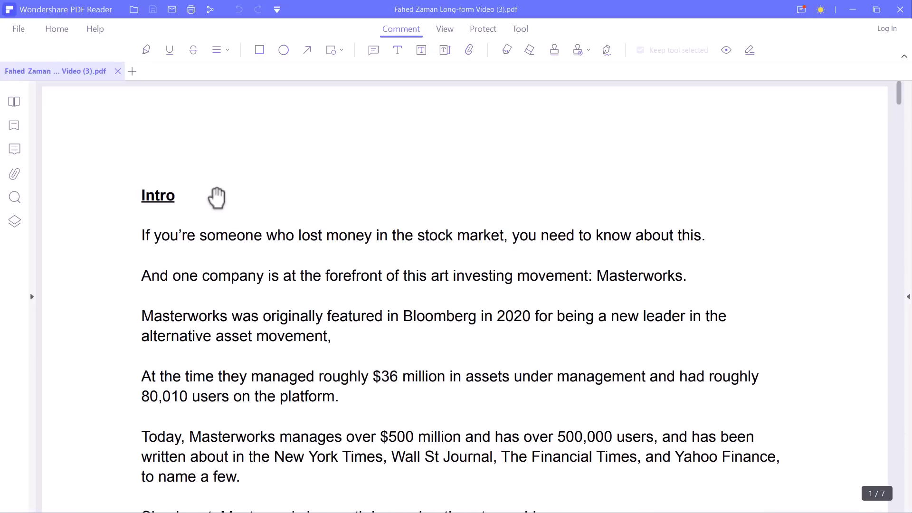
scroll(224, 178, down, 3)
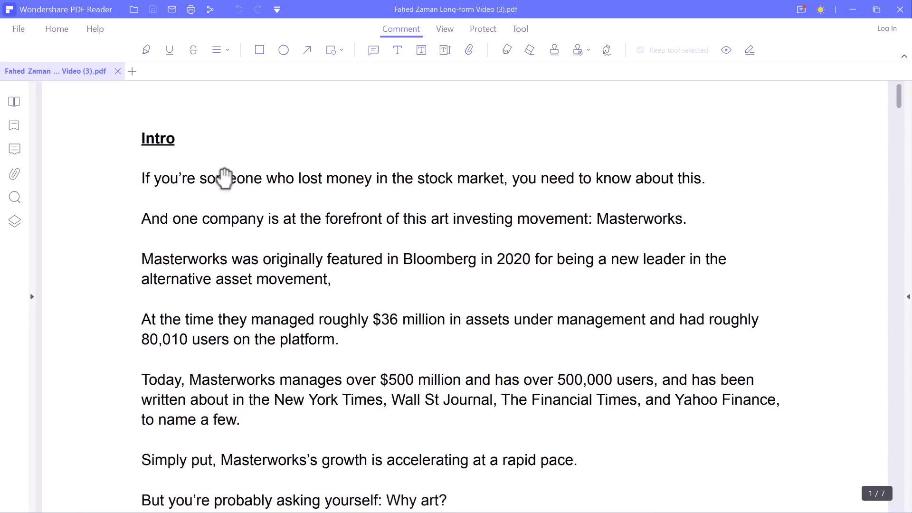
scroll(224, 178, down, 2)
scroll(224, 178, up, 5)
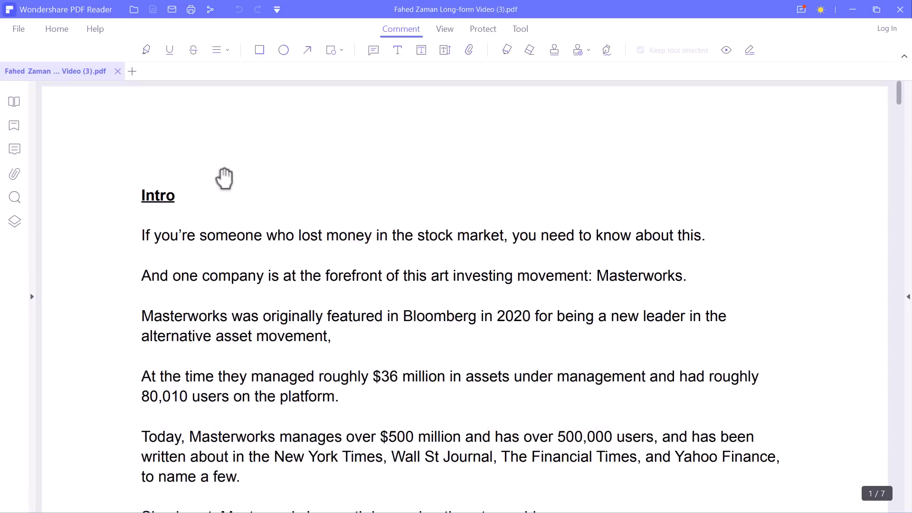
- In the View tab, try Actual Size, Fit Width, Fit Page and Full Screen, then exit full screen
click(449, 30)
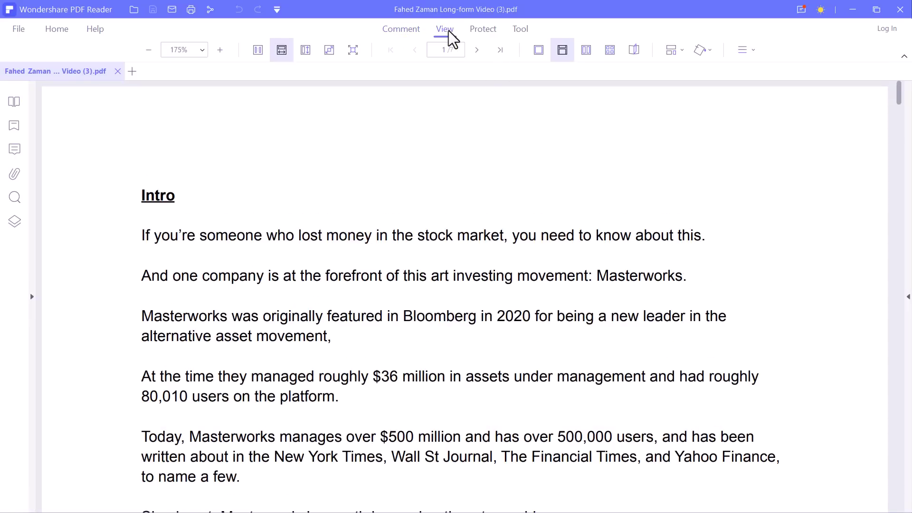
click(262, 53)
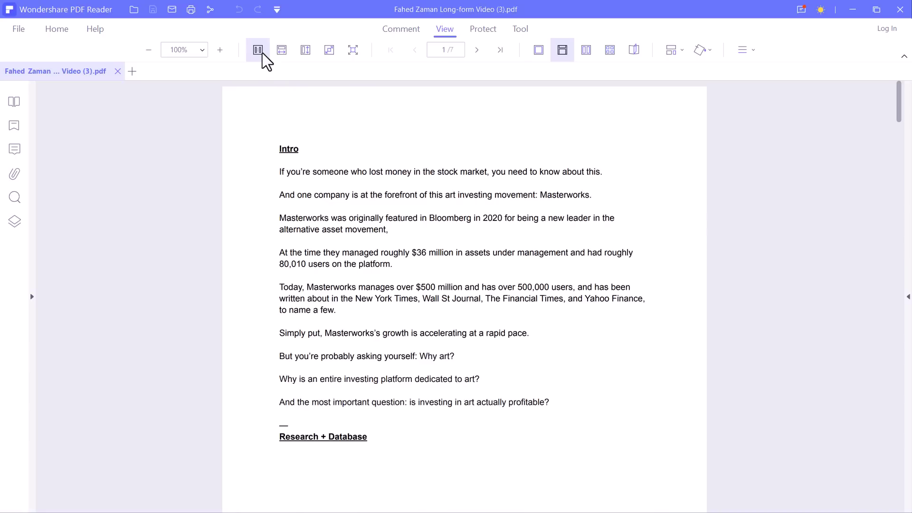
click(281, 52)
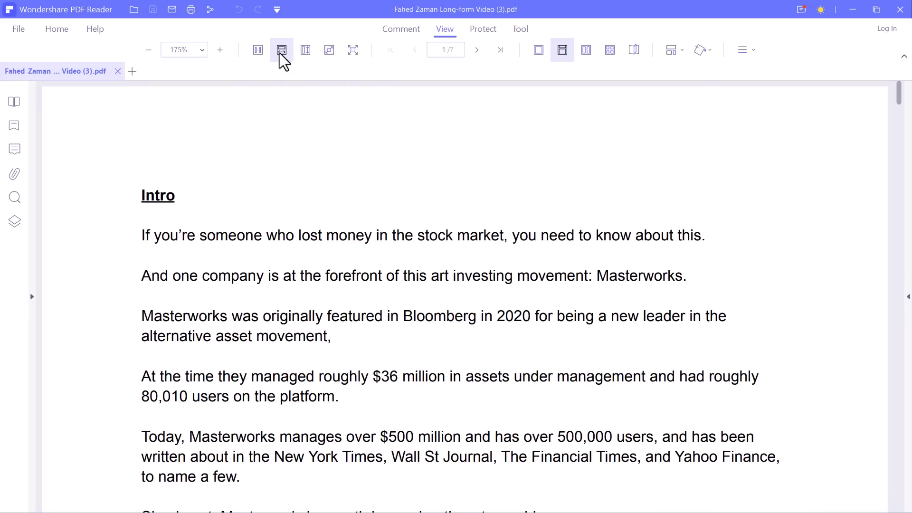
click(307, 53)
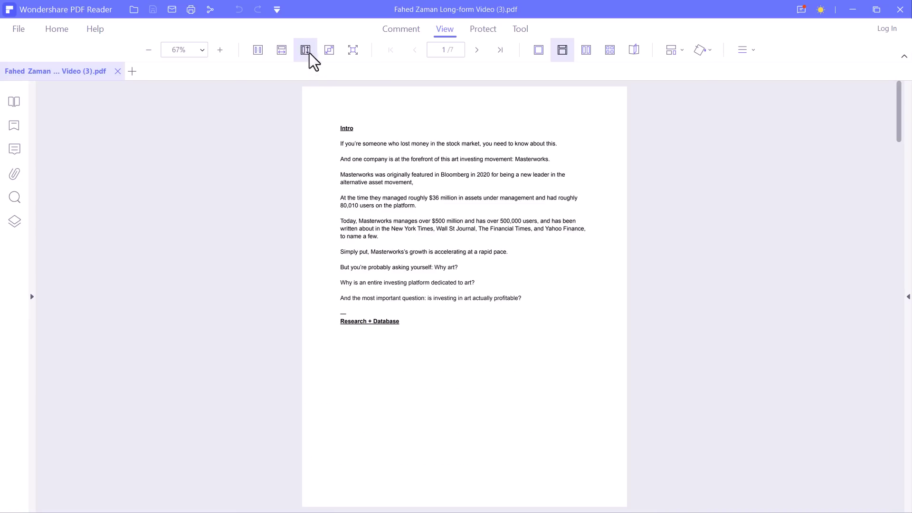
click(333, 53)
key(Escape)
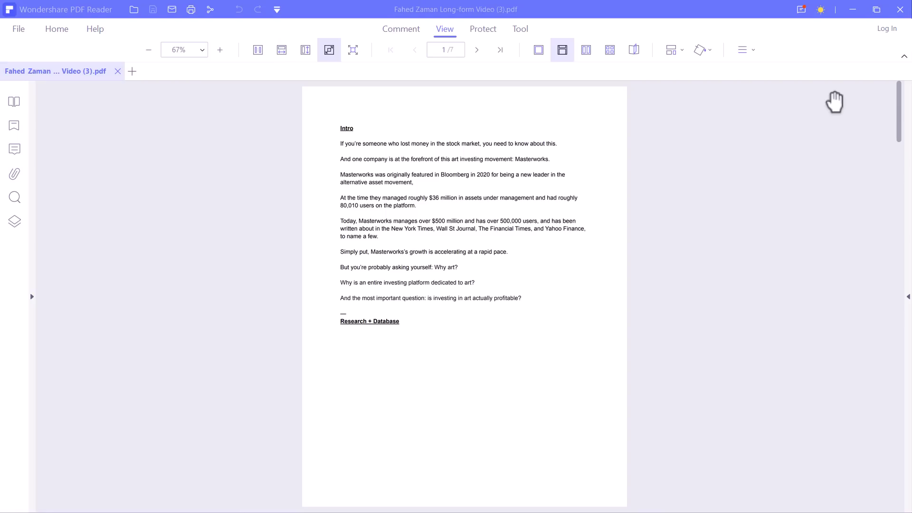
- Return to actual size, then switch to single-page and then book page layout
click(258, 50)
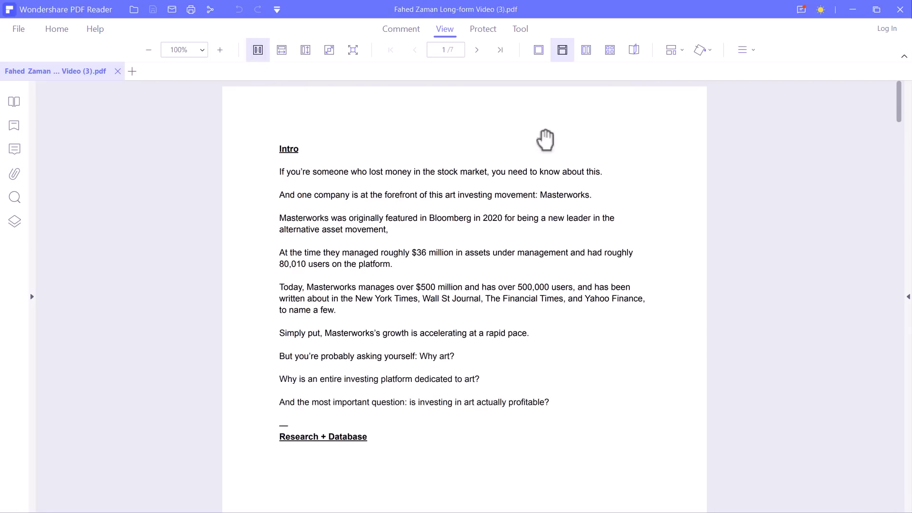
click(535, 56)
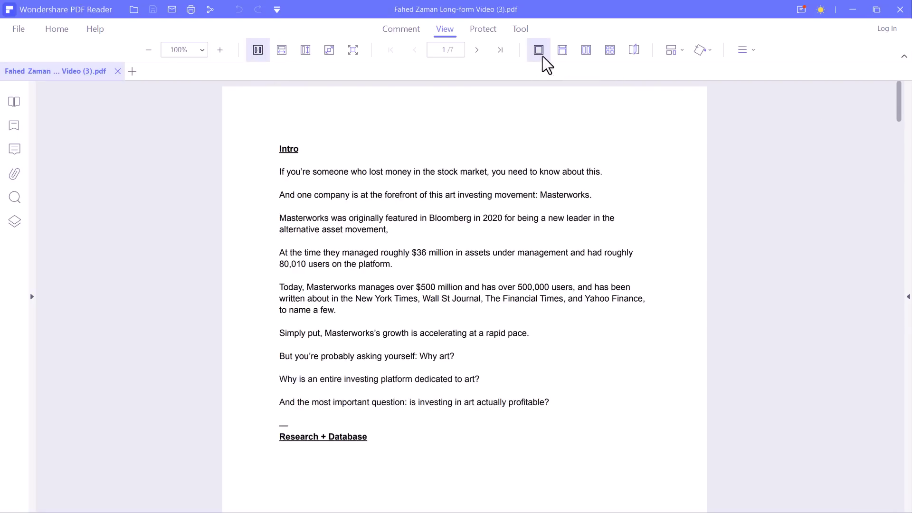
click(635, 52)
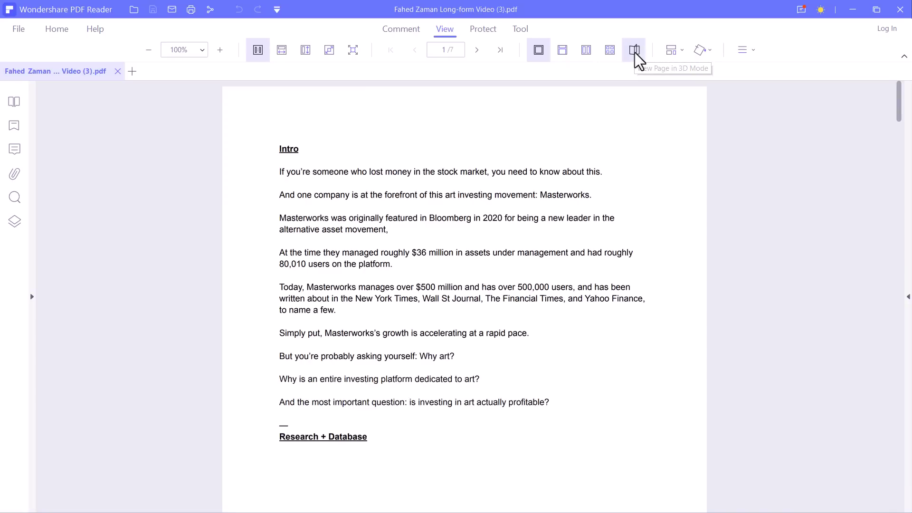
- Flip forward through the book spreads to the last page, then back one spread
click(826, 197)
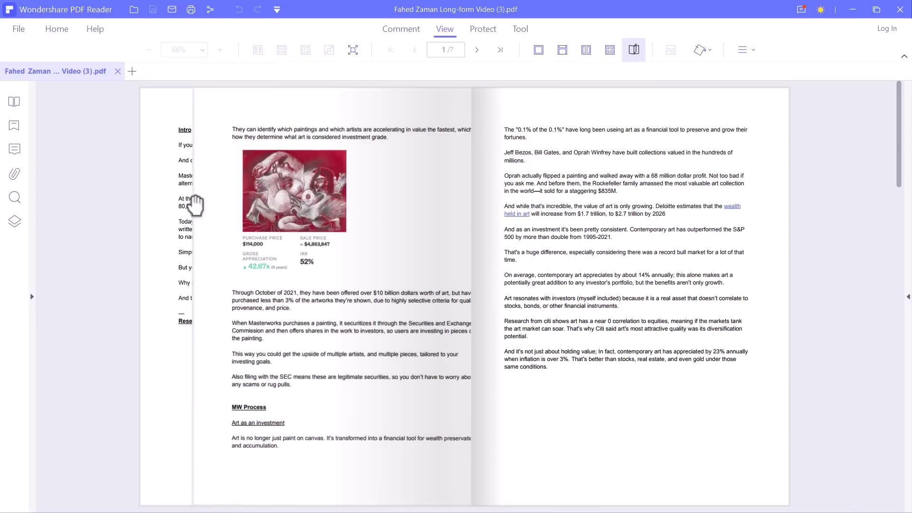
click(674, 294)
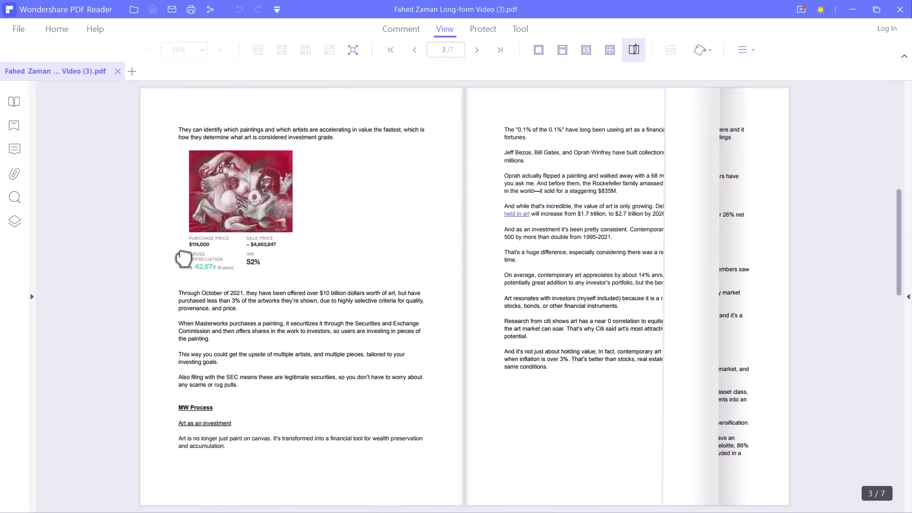
click(713, 273)
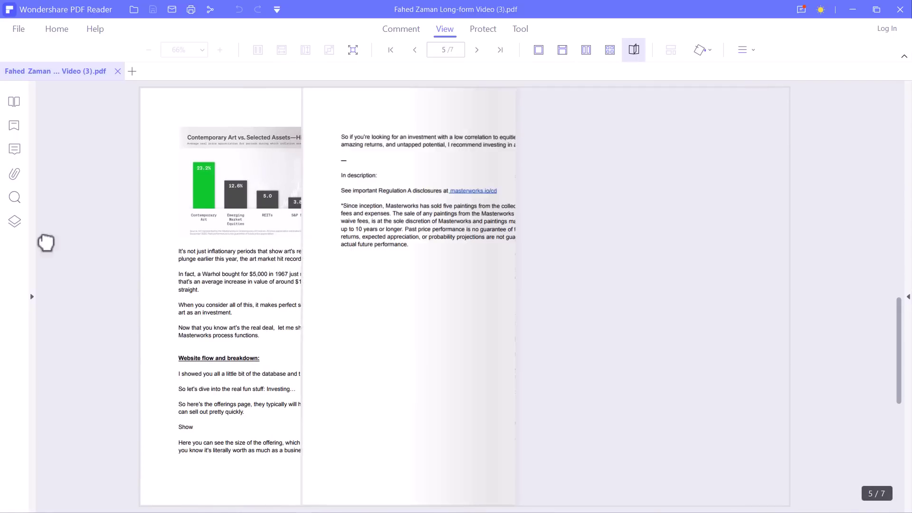
click(197, 289)
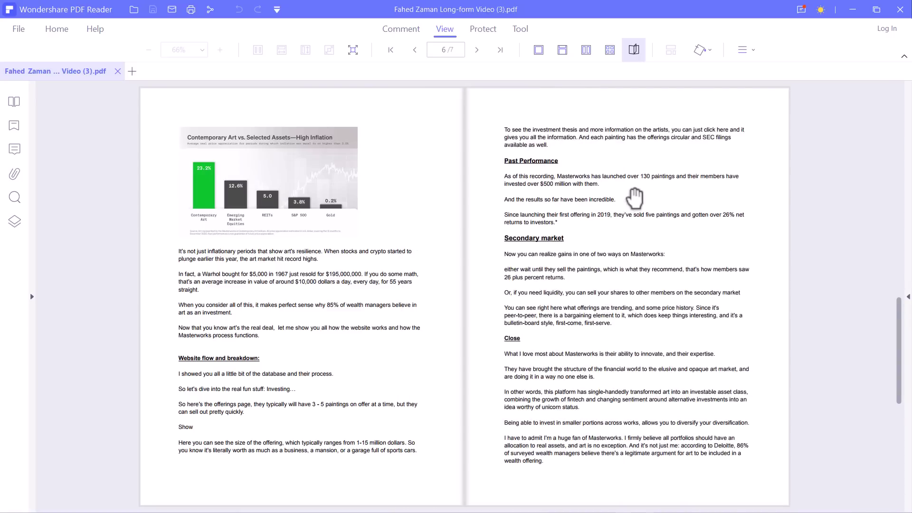
- Switch the interface to the Dark theme, then back to Light
click(821, 9)
click(826, 58)
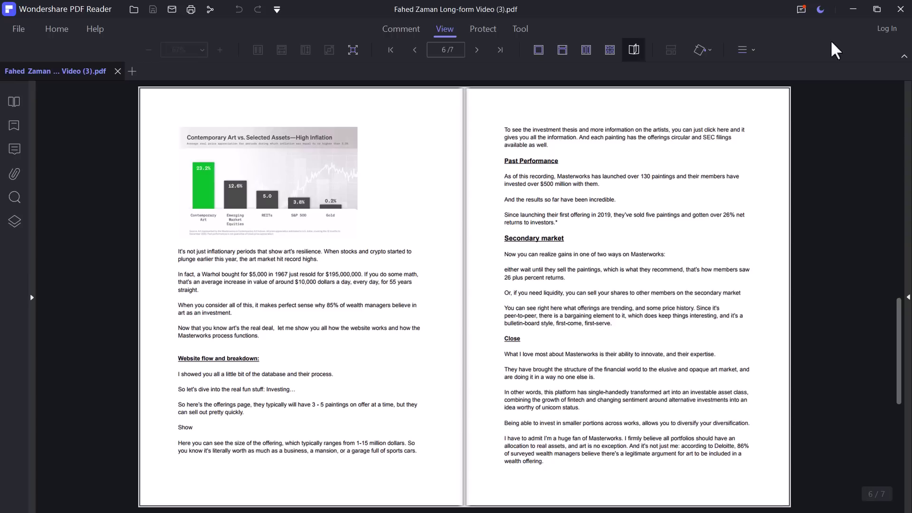
click(821, 8)
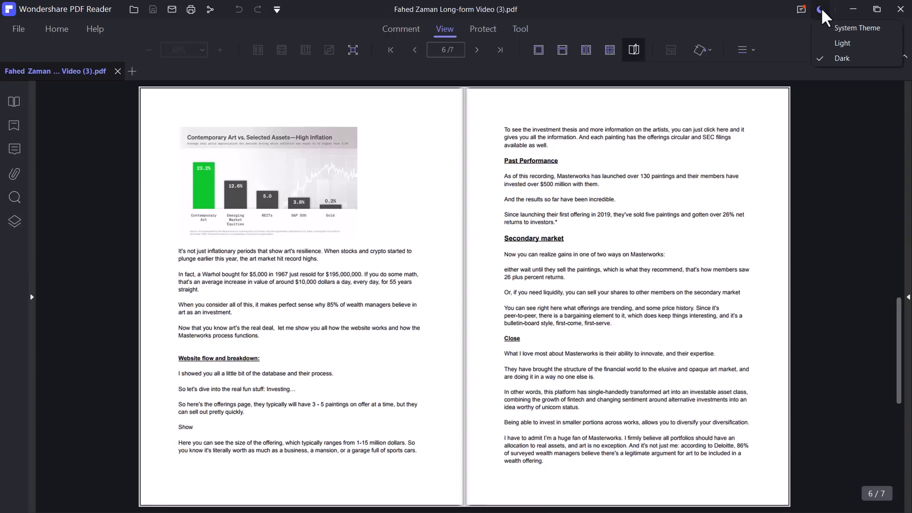
click(829, 43)
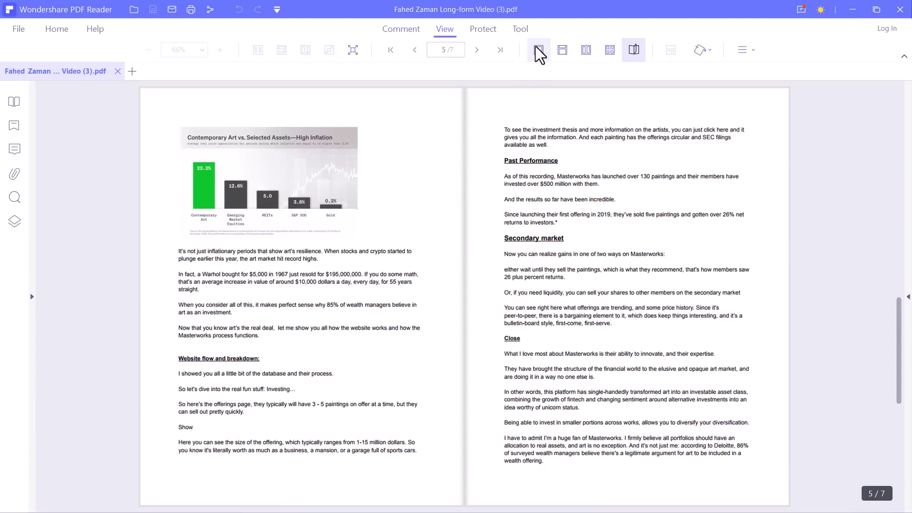
- Show single pages at fit width, open the Comment tools, and scroll up to page 1's Intro
click(539, 49)
click(281, 49)
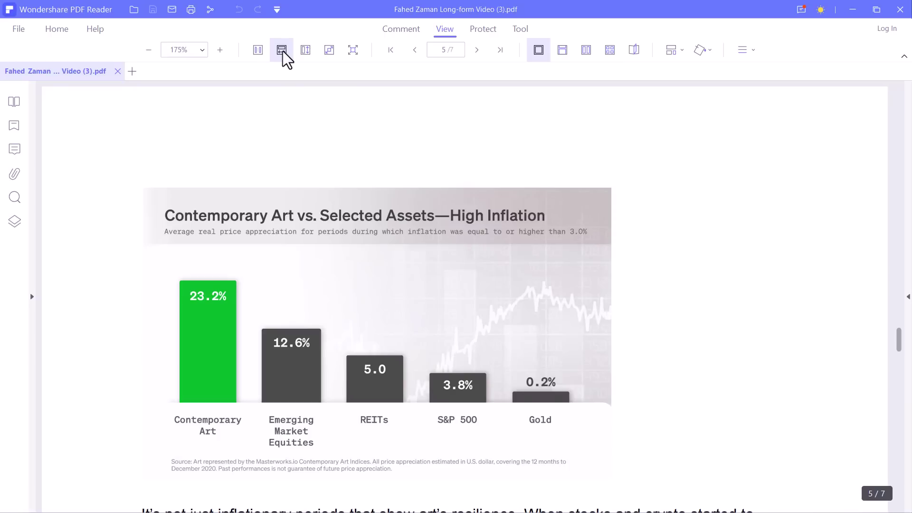
scroll(285, 102, up, 10)
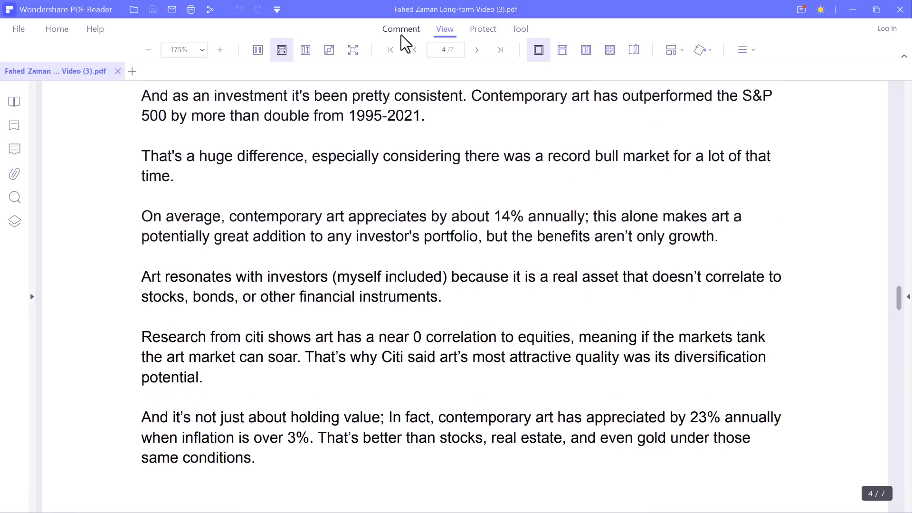
click(401, 29)
scroll(403, 83, up, 20)
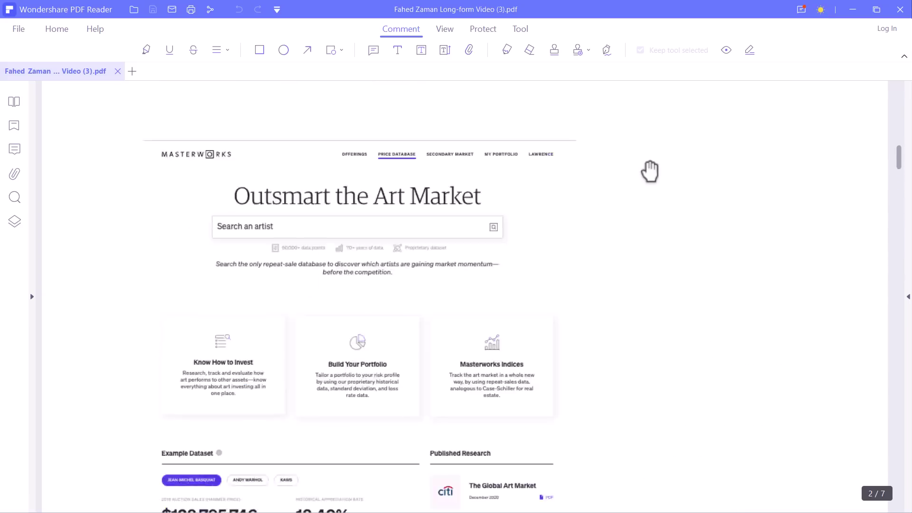
scroll(650, 170, up, 1)
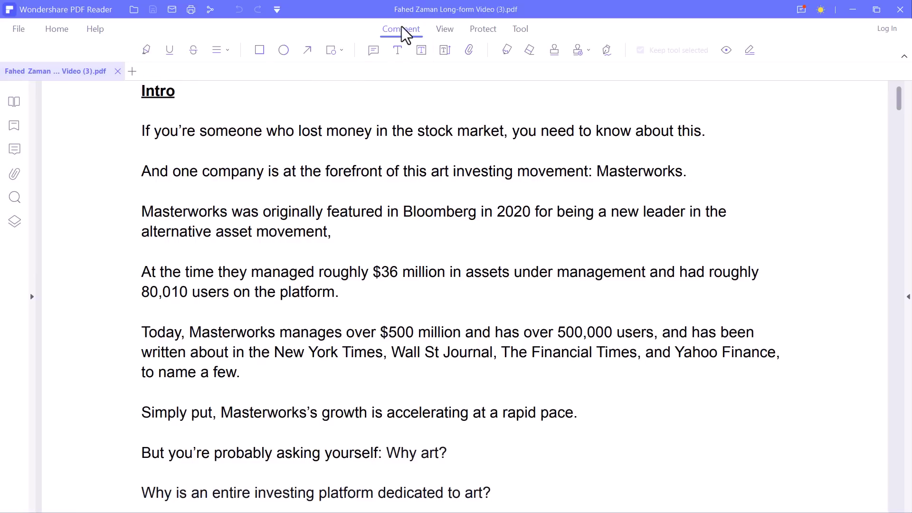
- Highlight "If you're someone who lost money in the stock market," and settle on yellow after trying blue
click(147, 49)
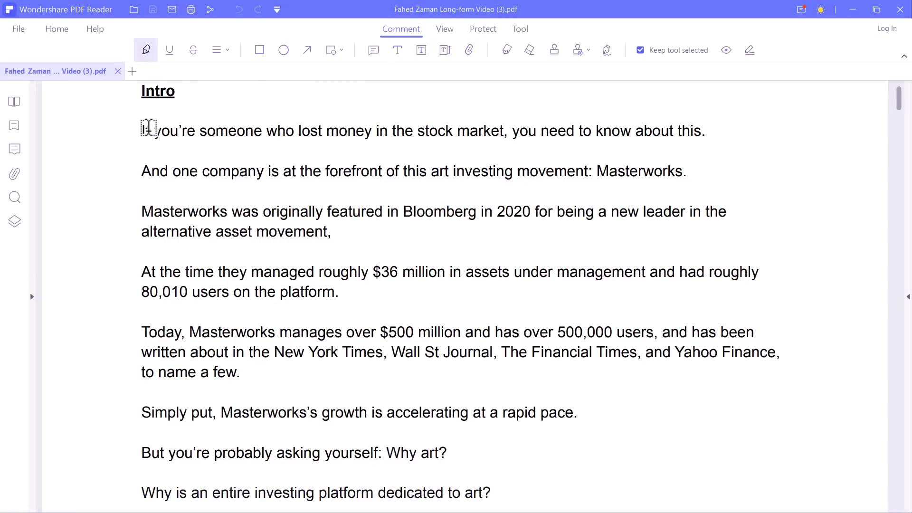
drag(143, 130, 507, 129)
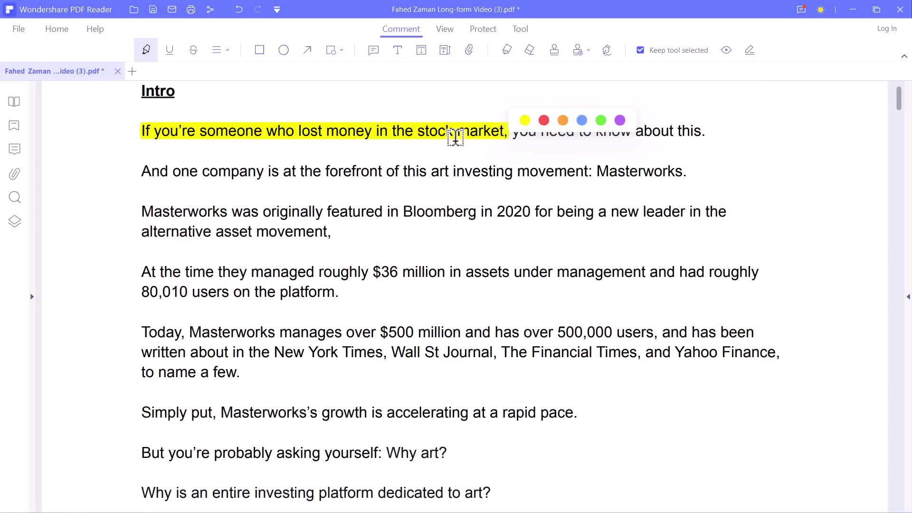
click(582, 121)
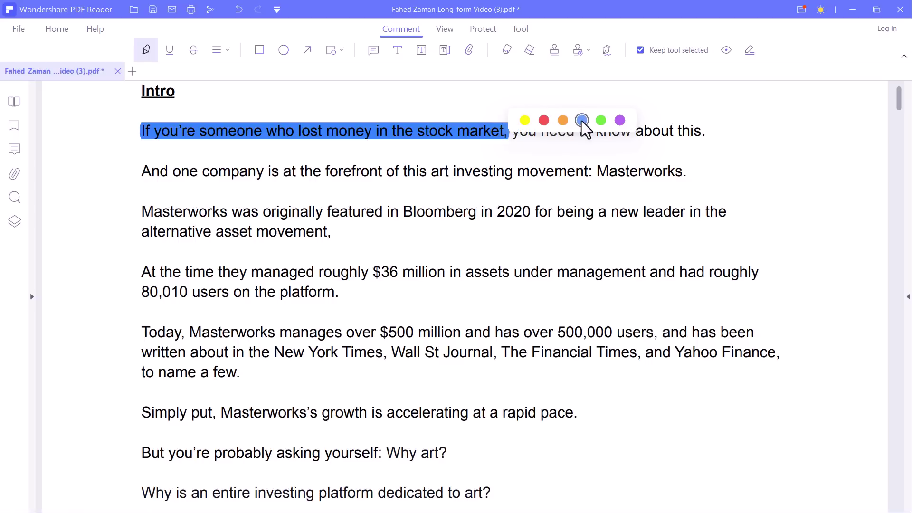
click(525, 121)
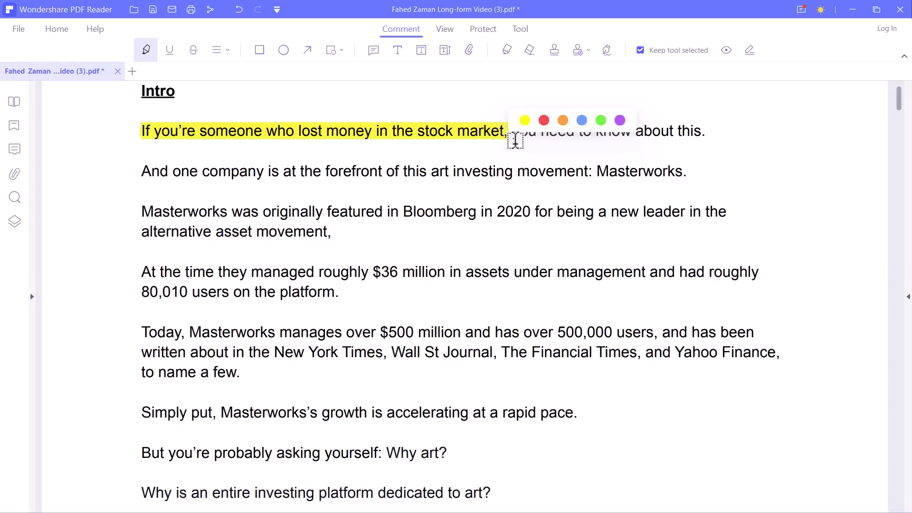
- Underline the second sentence, ending "art investing movement", in red
click(146, 50)
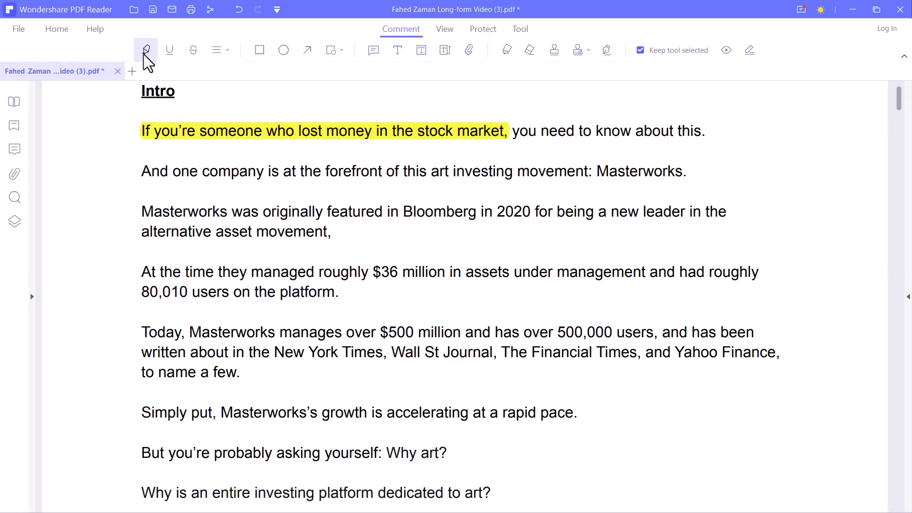
click(169, 51)
drag(589, 171, 143, 162)
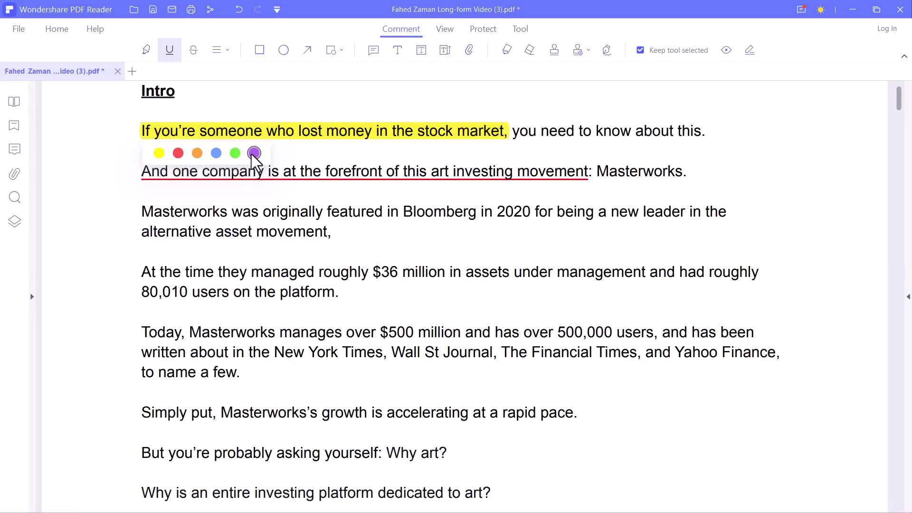
- Strike through "Masterworks was originally featured in Bloomberg in 2020" in green
click(193, 51)
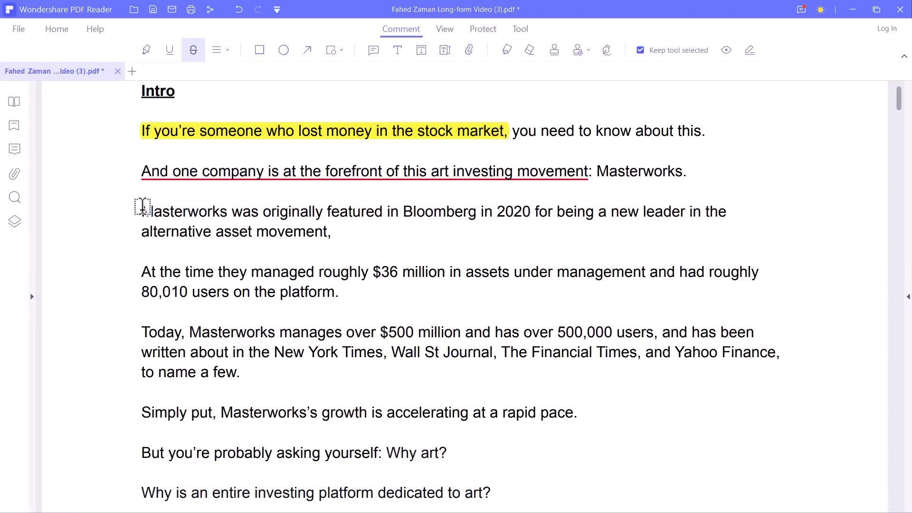
drag(143, 211, 531, 211)
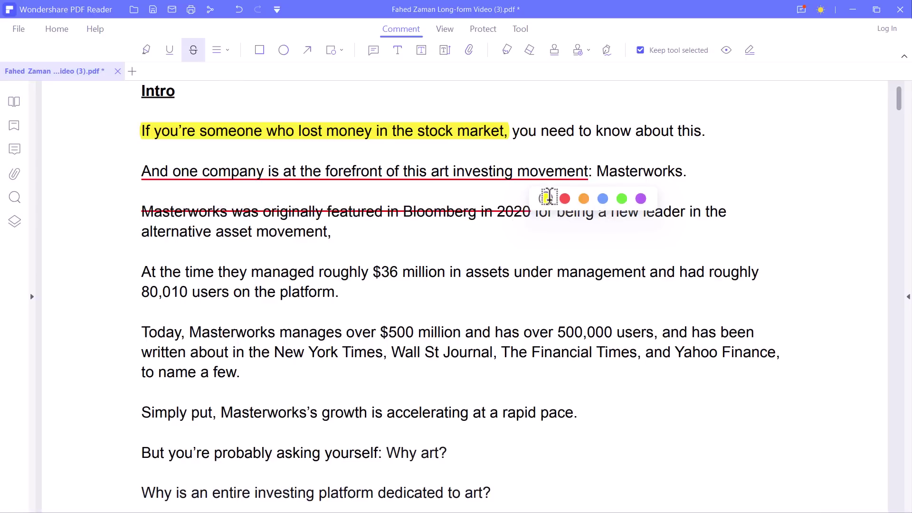
click(622, 199)
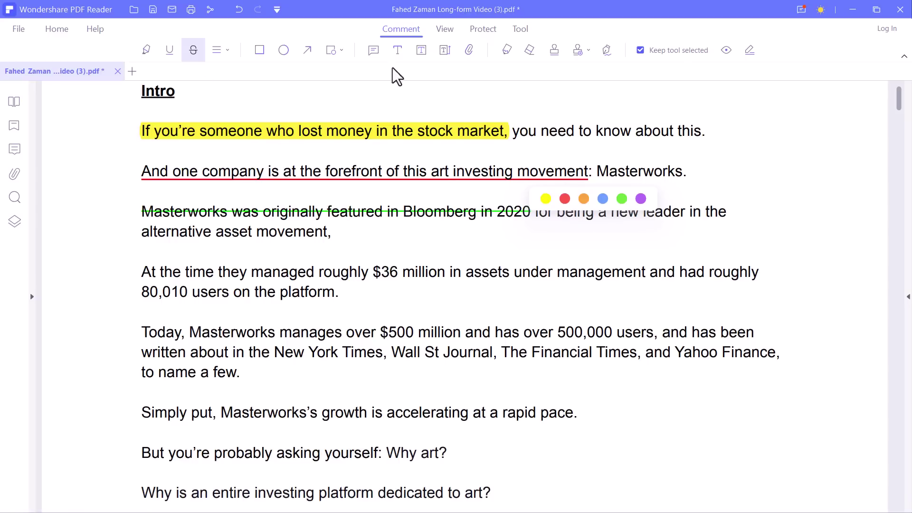
- Add a sticky-note comment above the $36 million line
click(377, 53)
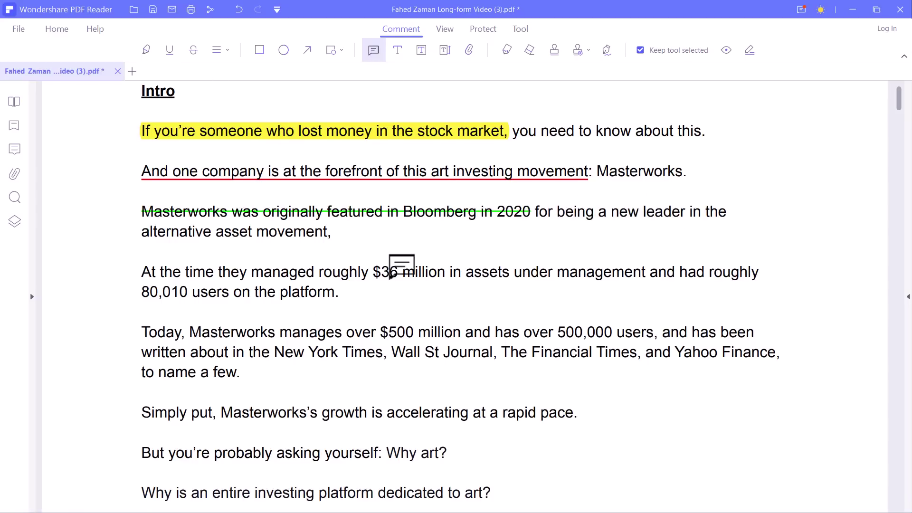
click(386, 248)
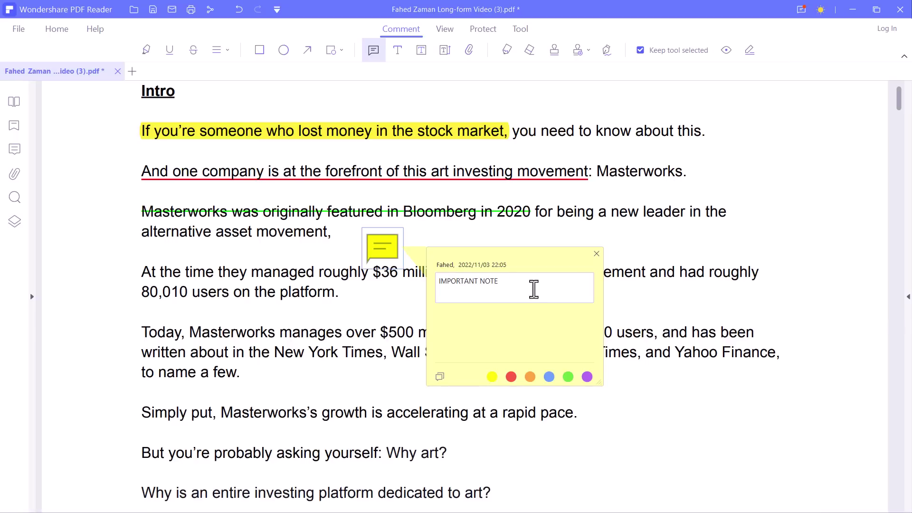
click(597, 254)
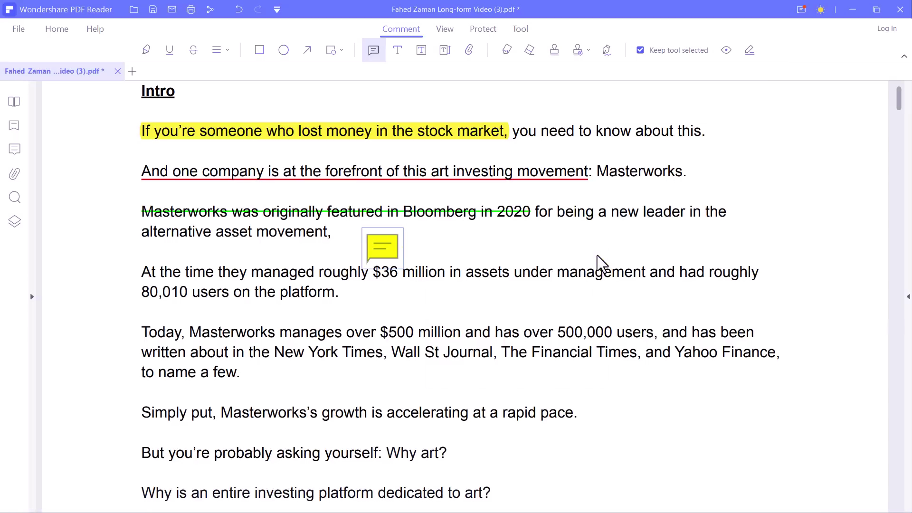
- Place an APPROVED stamp beside the sentence about Masterworks's rapid growth
click(555, 50)
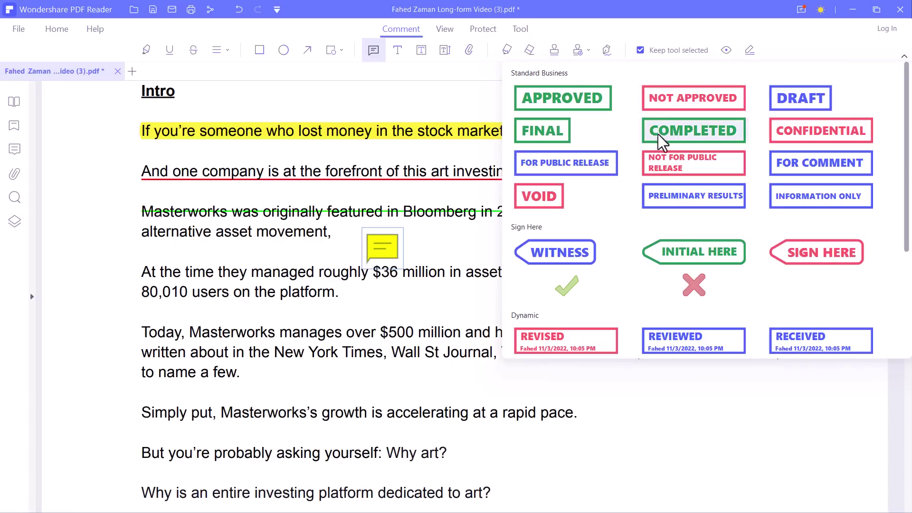
click(561, 101)
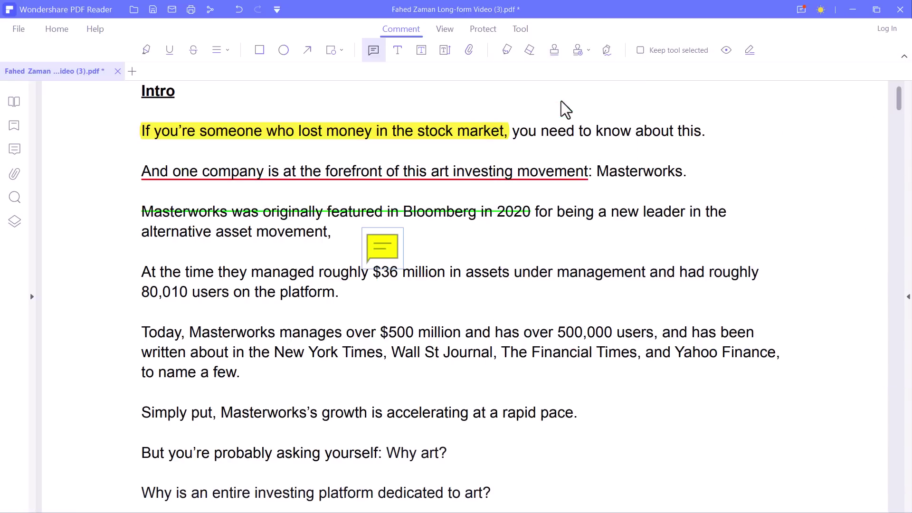
click(597, 179)
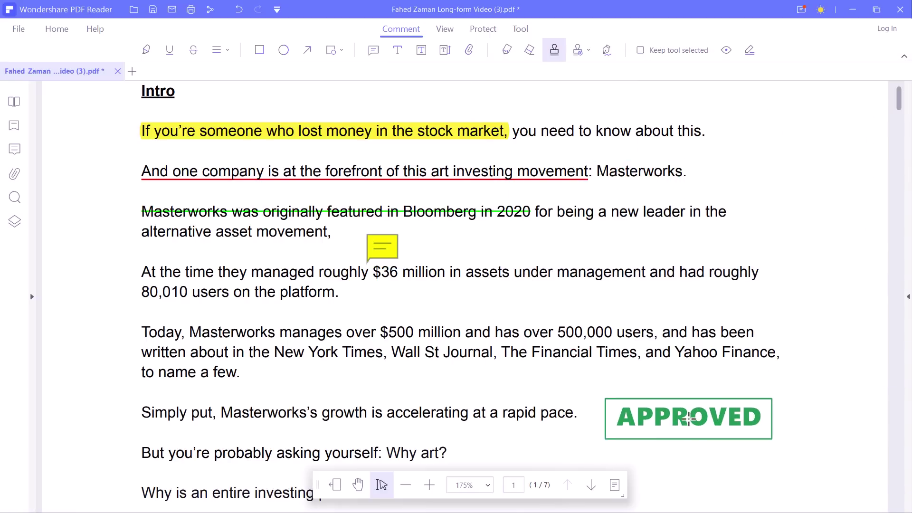
click(689, 419)
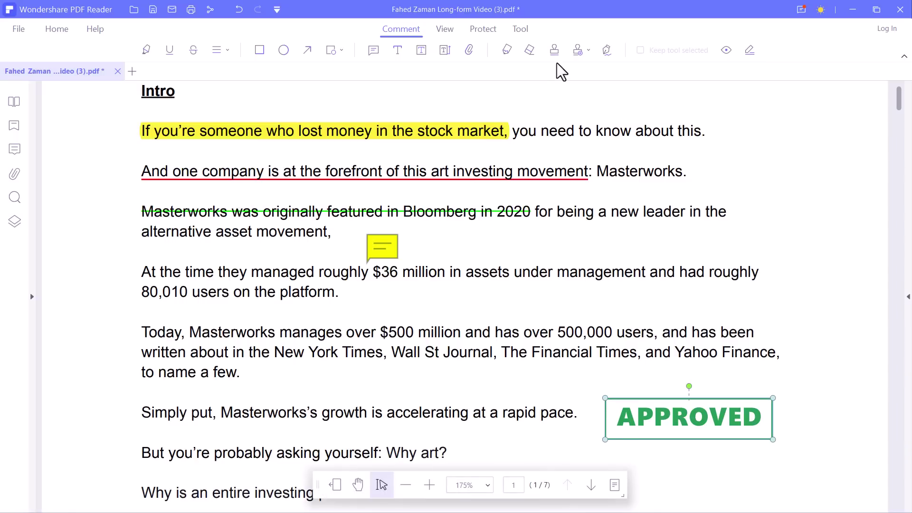
- Create a new hand-drawn signature in the Draw area and confirm it
click(609, 55)
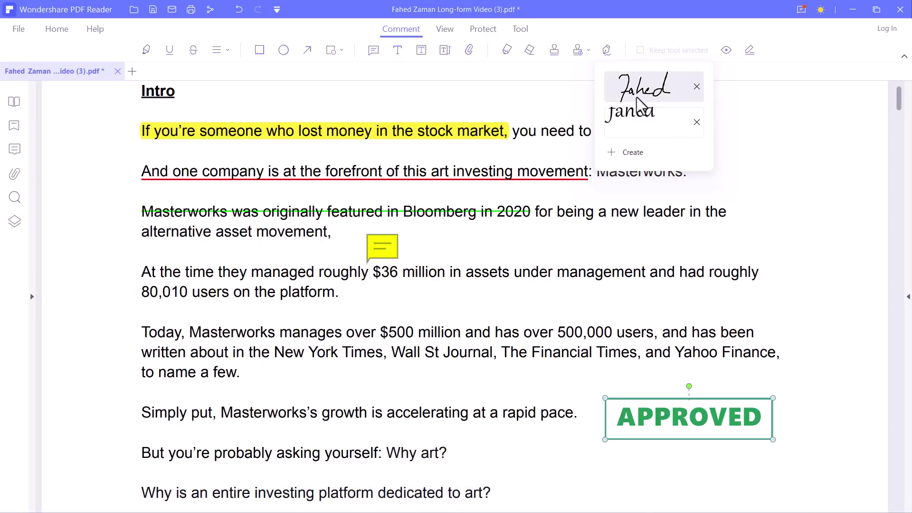
click(635, 152)
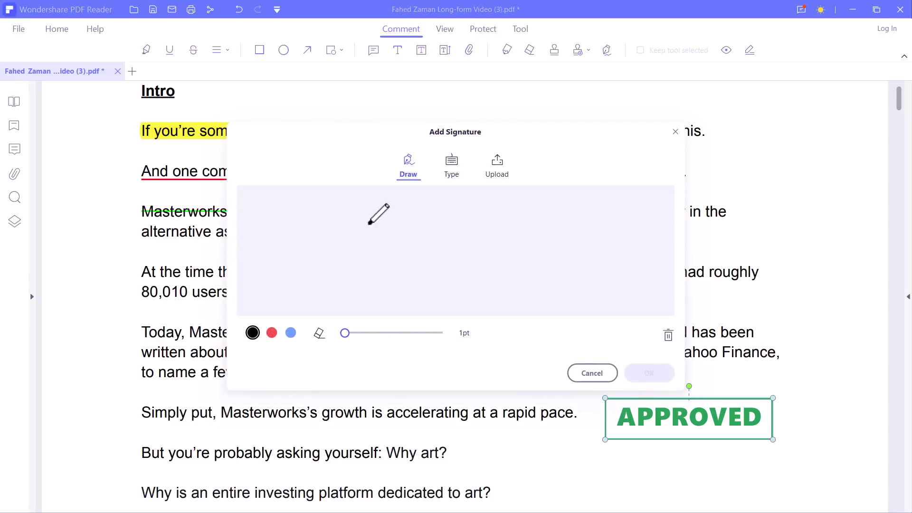
mouse_move(357, 221)
mouse_down()
mouse_move(366, 277)
mouse_move(401, 233)
mouse_move(410, 270)
mouse_up()
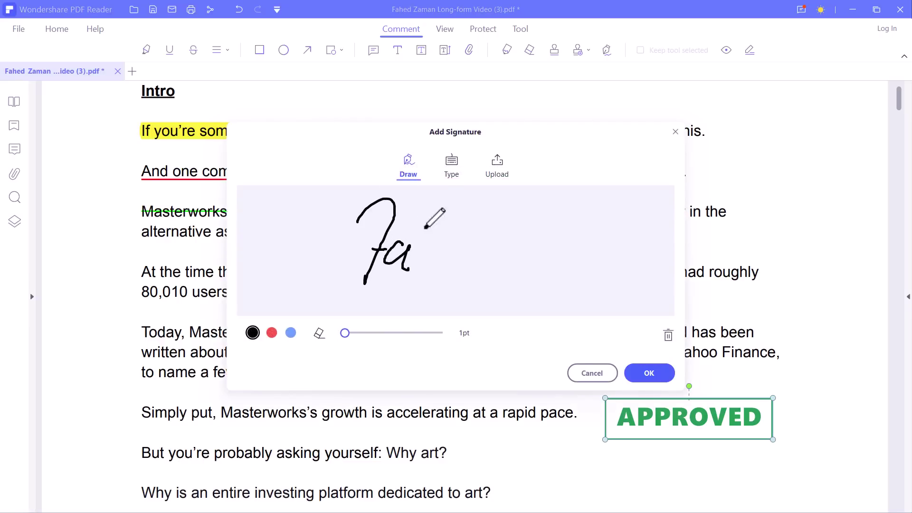
mouse_move(426, 227)
mouse_down()
mouse_move(446, 248)
mouse_move(521, 222)
mouse_up()
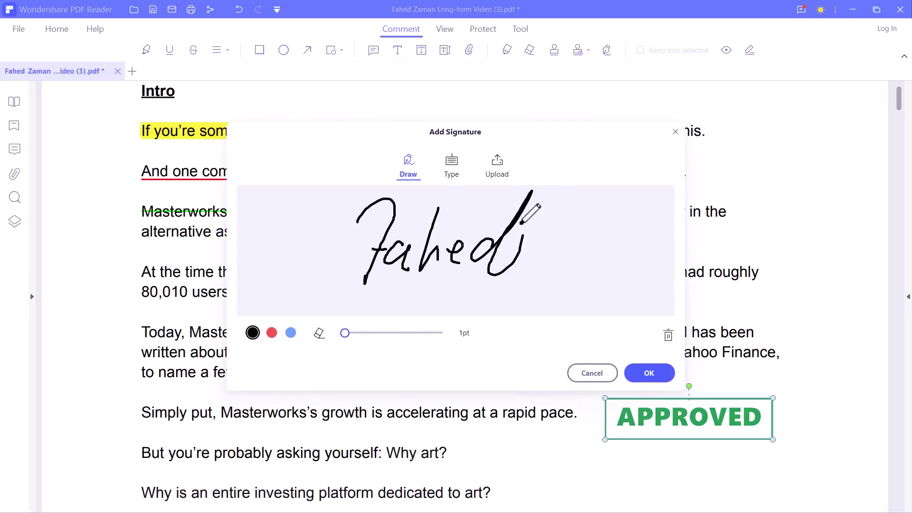
click(658, 374)
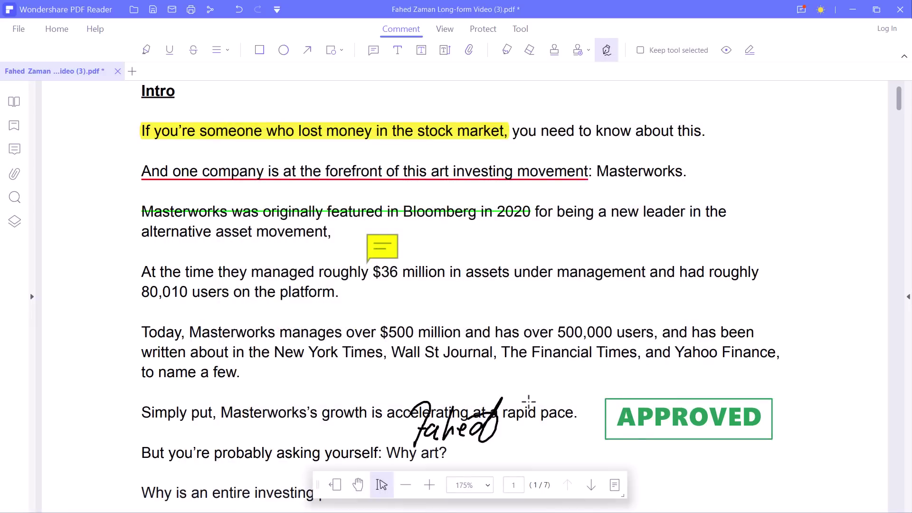
- Place the signature beside the 'Why is an entire investing platform dedicated to art?' line and shrink it
scroll(523, 402, down, 2)
scroll(526, 403, down, 1)
click(570, 399)
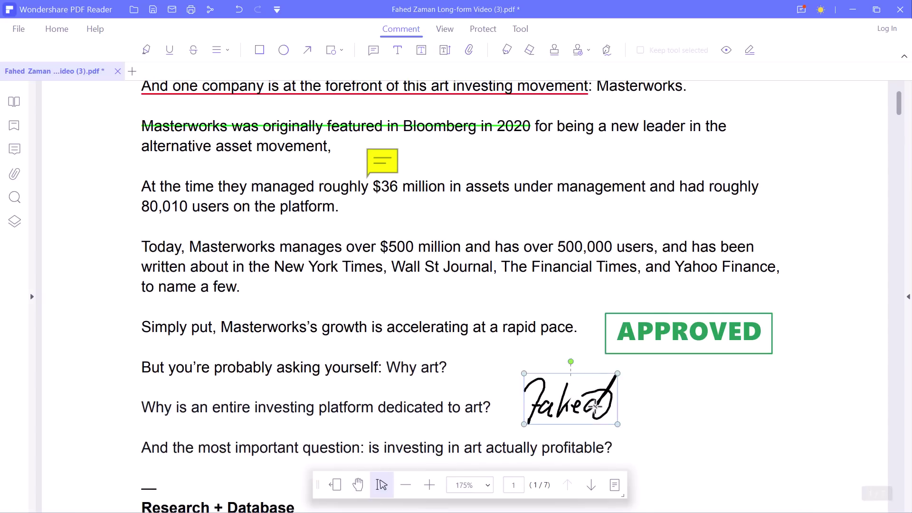
drag(618, 373, 584, 391)
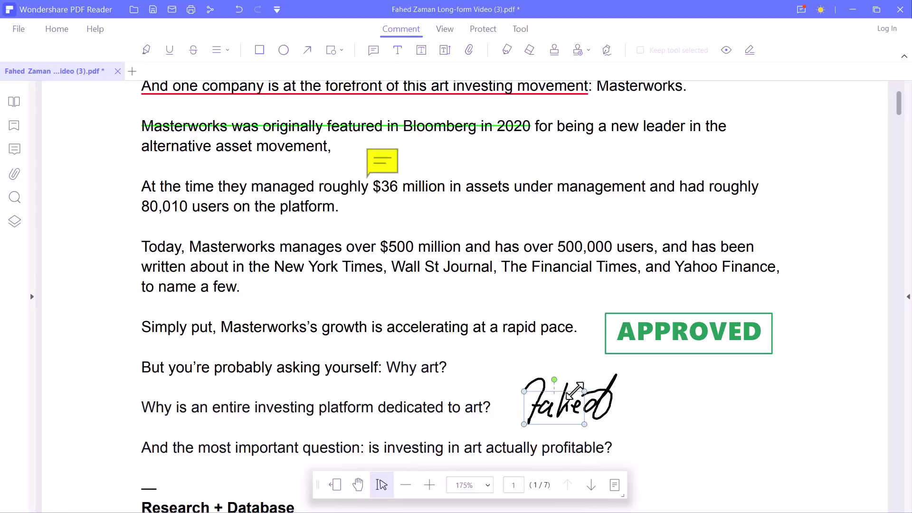
click(597, 404)
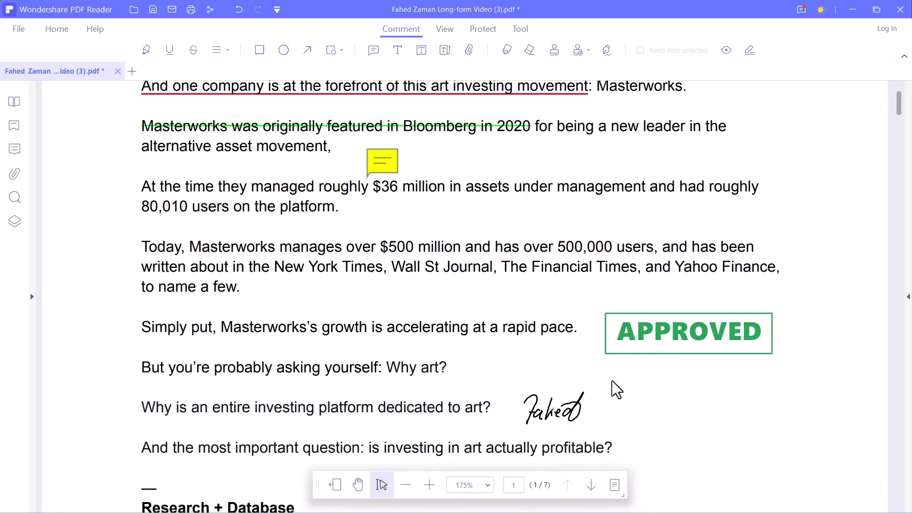
- Start a Sign Document digital signature from the Protect tab, then cancel it without signing
click(488, 30)
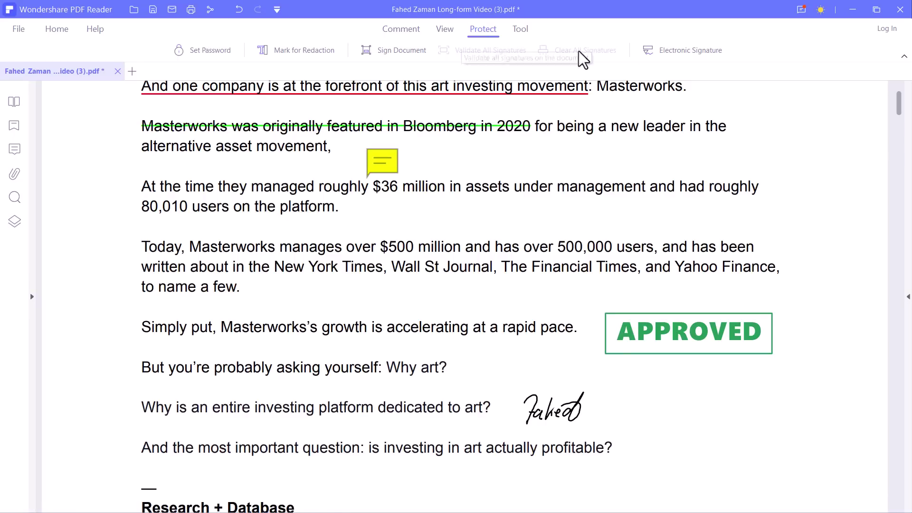
click(398, 55)
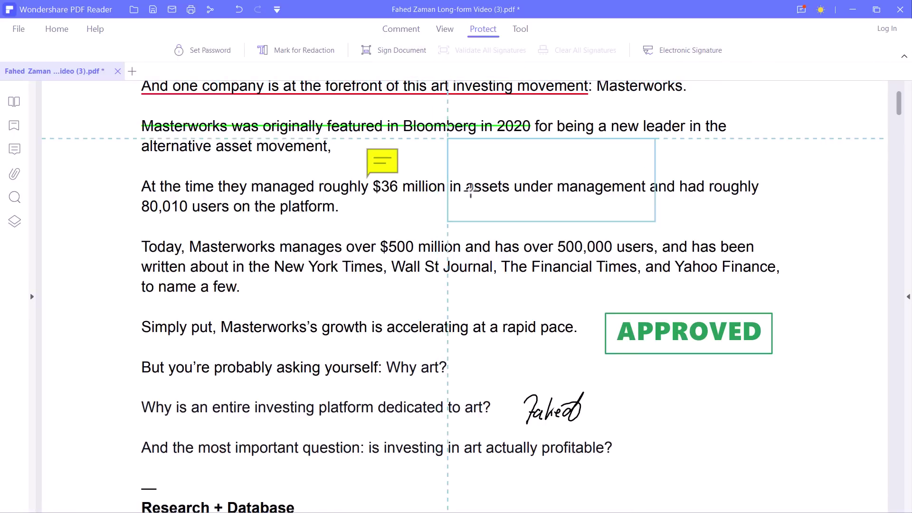
click(697, 410)
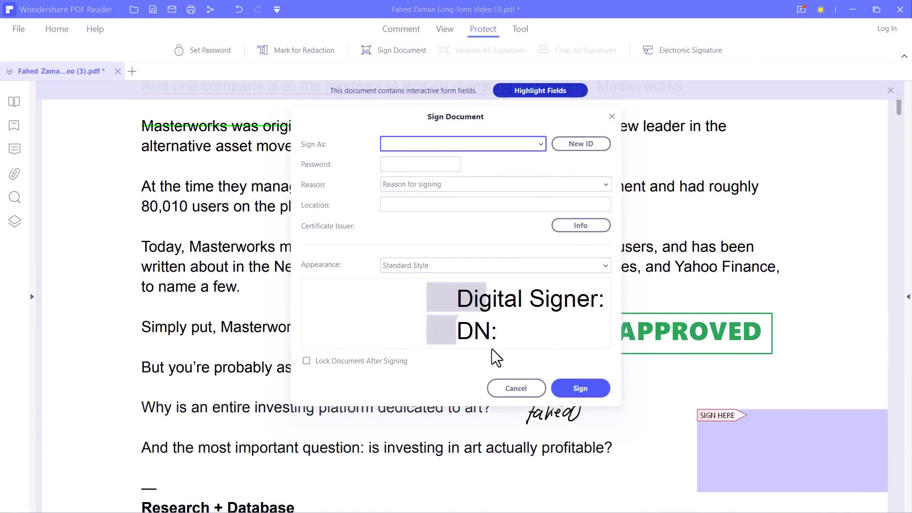
click(506, 390)
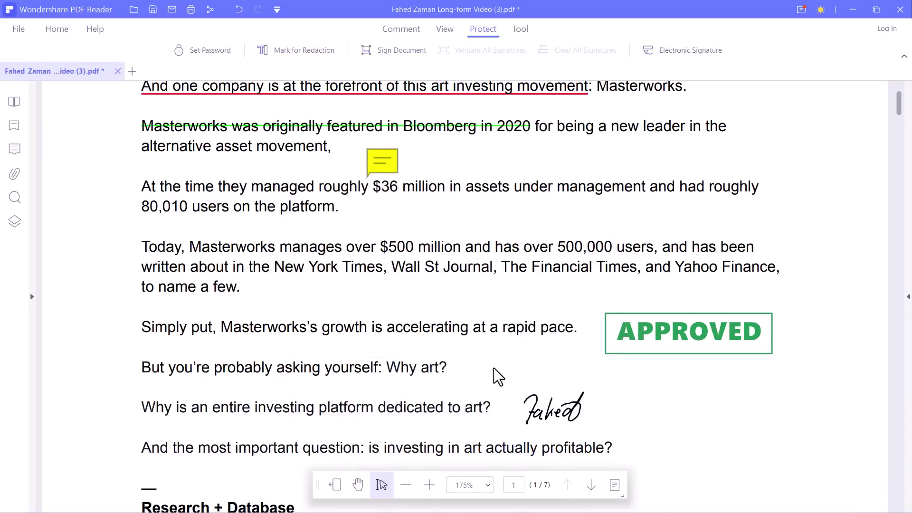
scroll(494, 368, down, 3)
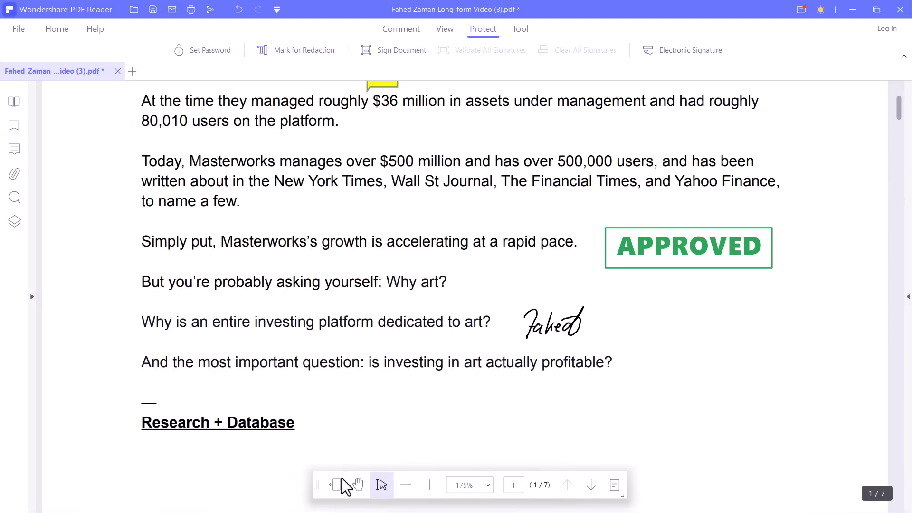
- Page forward through the document to page 5 with the chart, then scroll back up
click(591, 486)
click(592, 486)
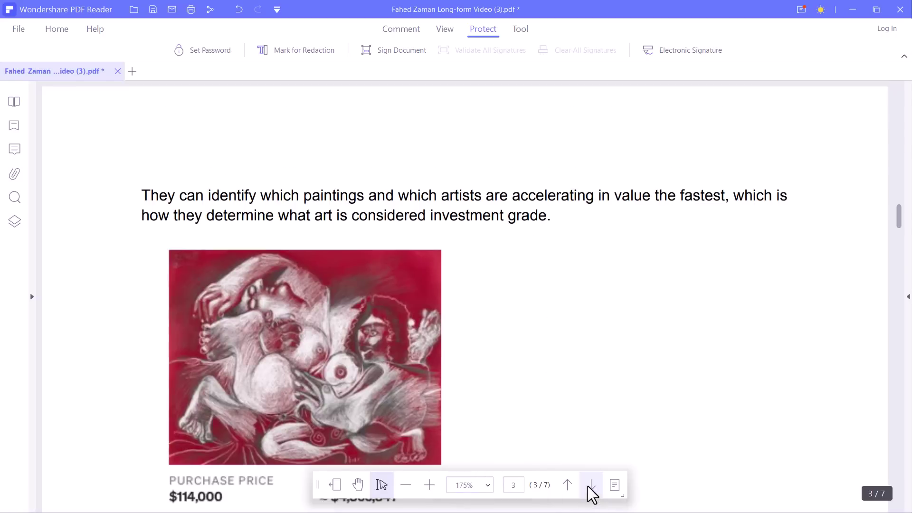
click(592, 485)
click(590, 485)
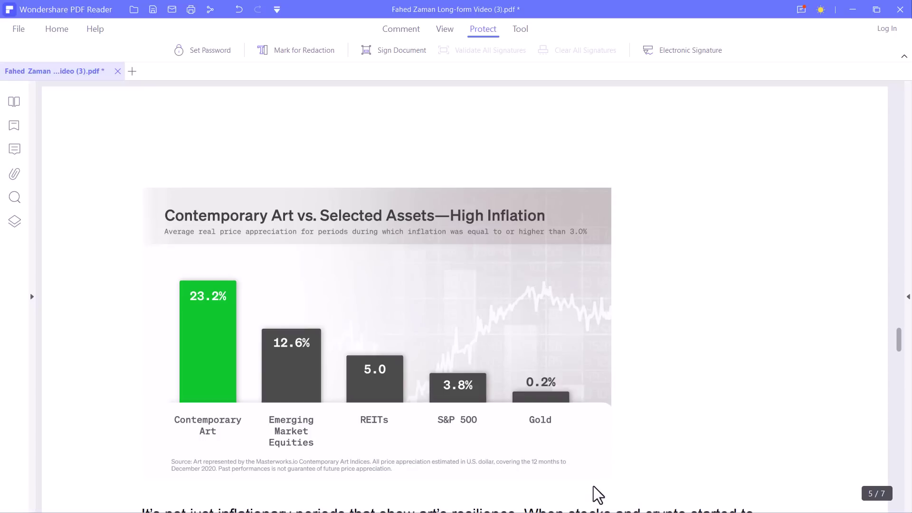
scroll(673, 398, up, 5)
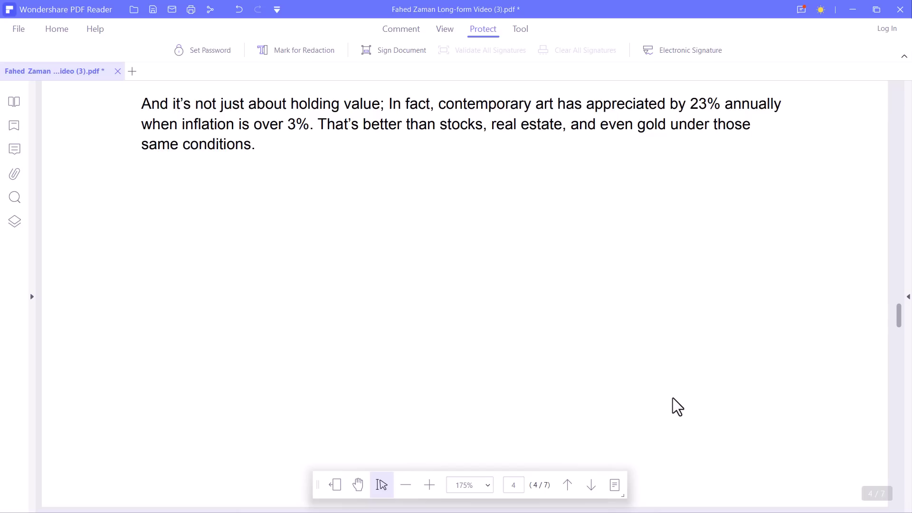
scroll(673, 398, up, 5)
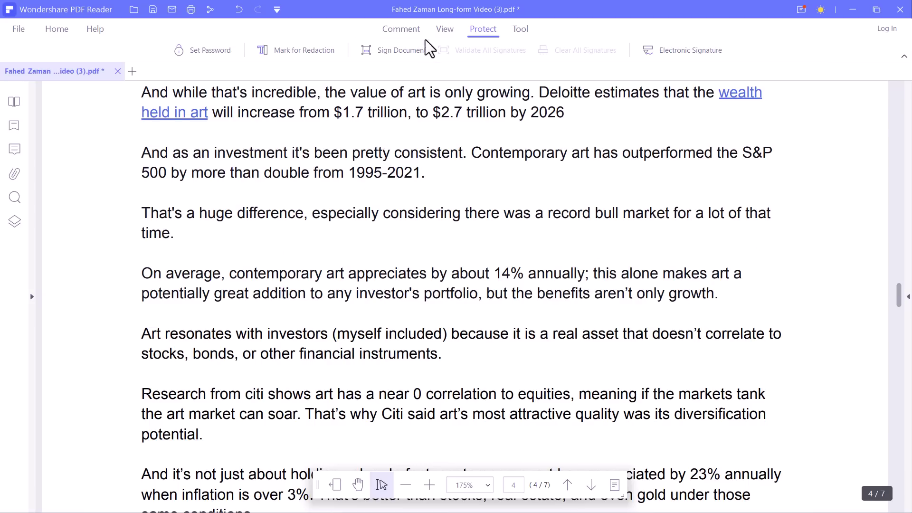
- Choose Edit from the Tool tab to start editing the PDF's text
click(519, 29)
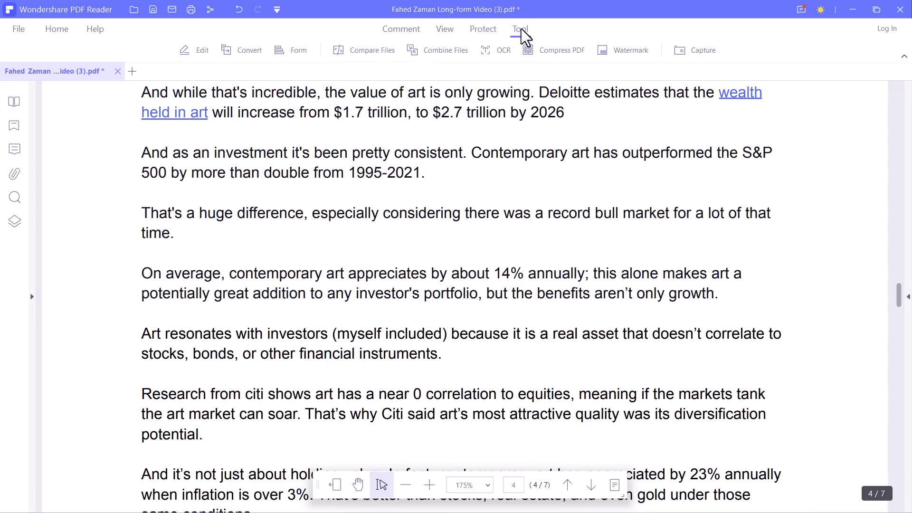
scroll(511, 115, up, 15)
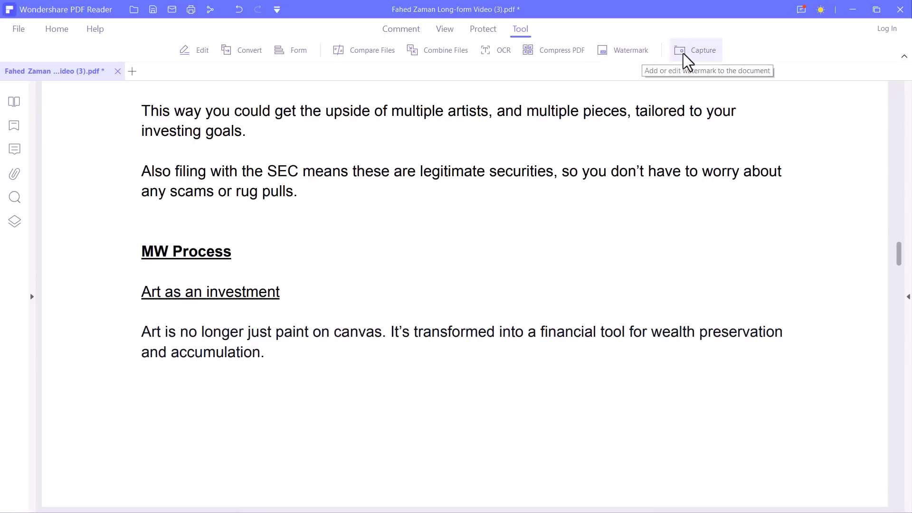
click(198, 50)
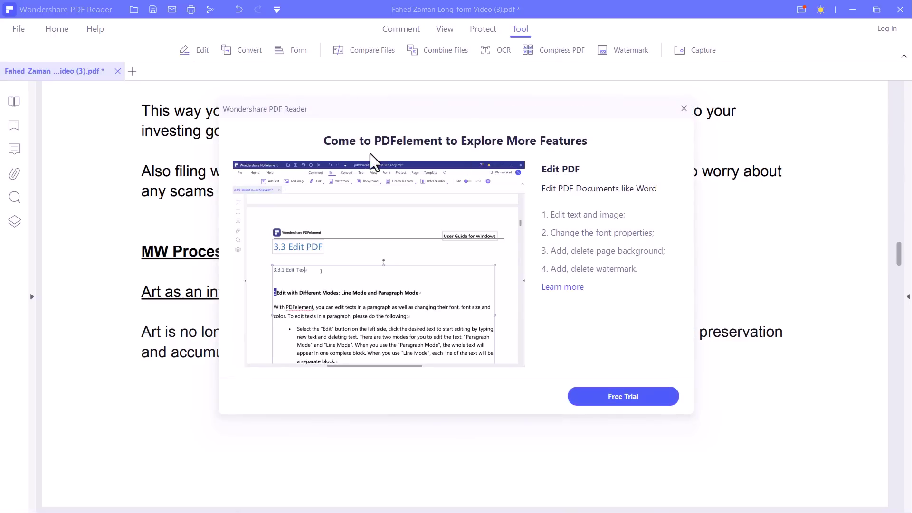